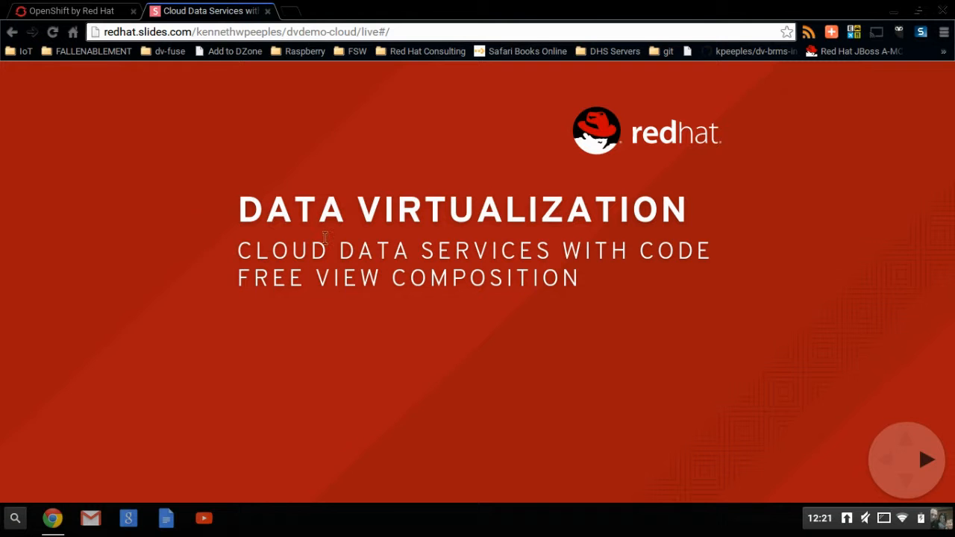
Leave the Data Virtualization slide deck for the 'OpenShift by Red Hat' homepage tab.
left_click(61, 6)
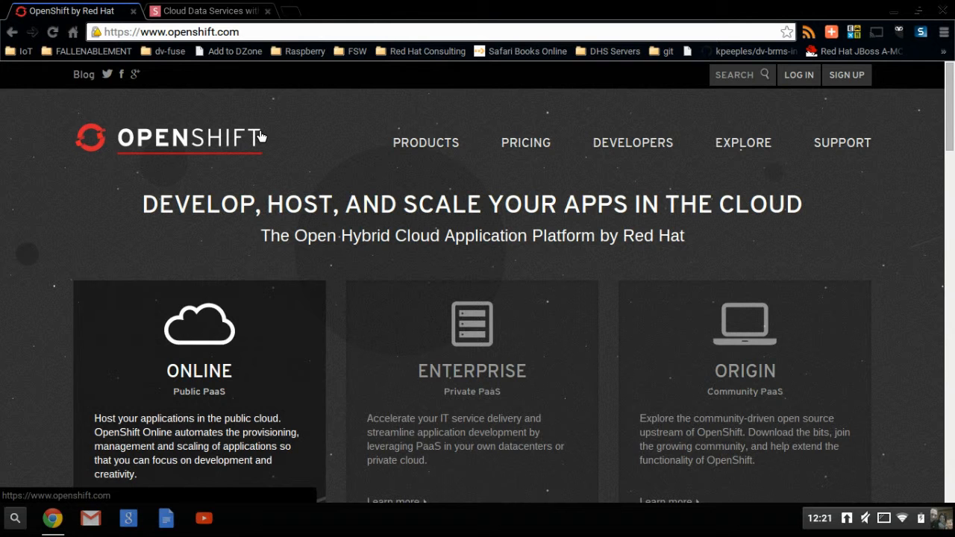
Scroll down the homepage and view the free OpenShift Online sign-up page.
left_click(951, 309)
left_click_drag(948, 186, 946, 139)
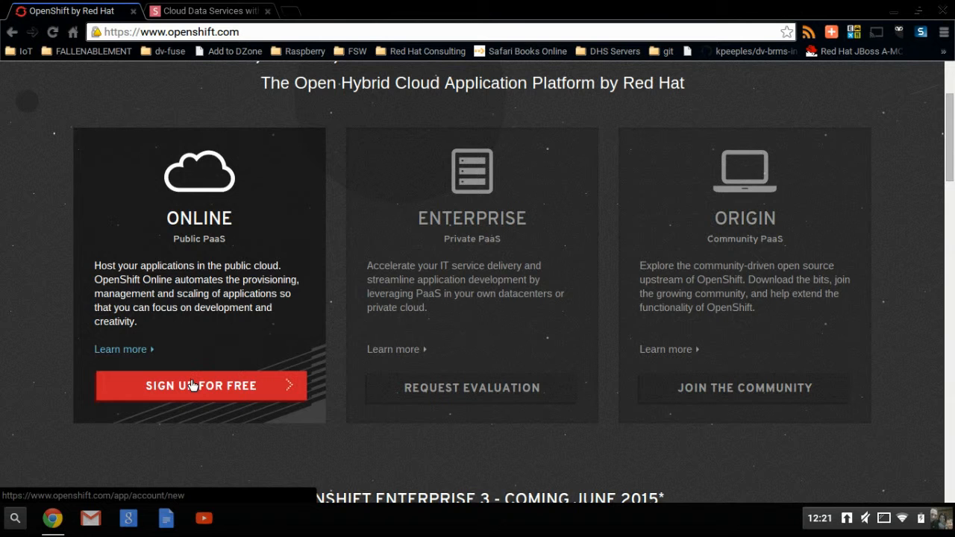
left_click(192, 385)
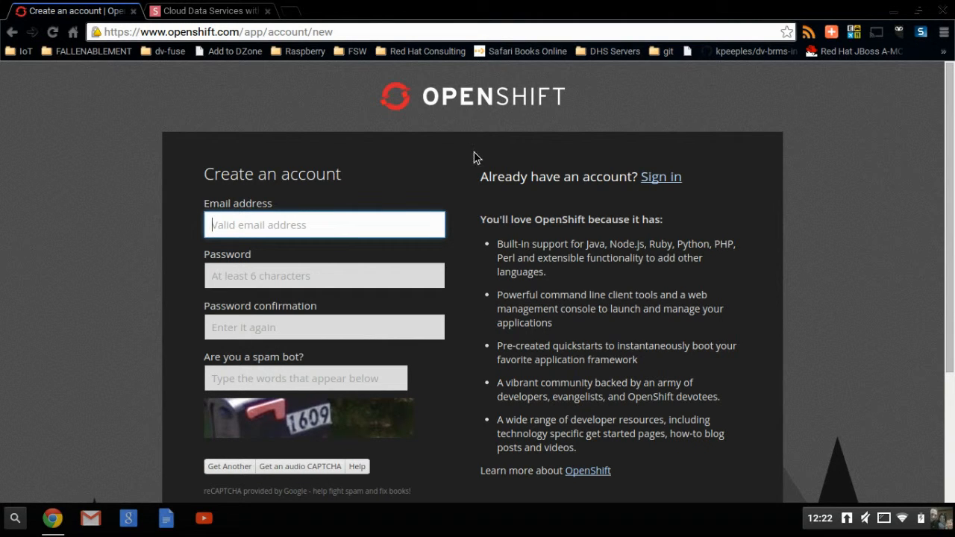
Return to the OpenShift homepage and log in to the Online console.
left_click(12, 32)
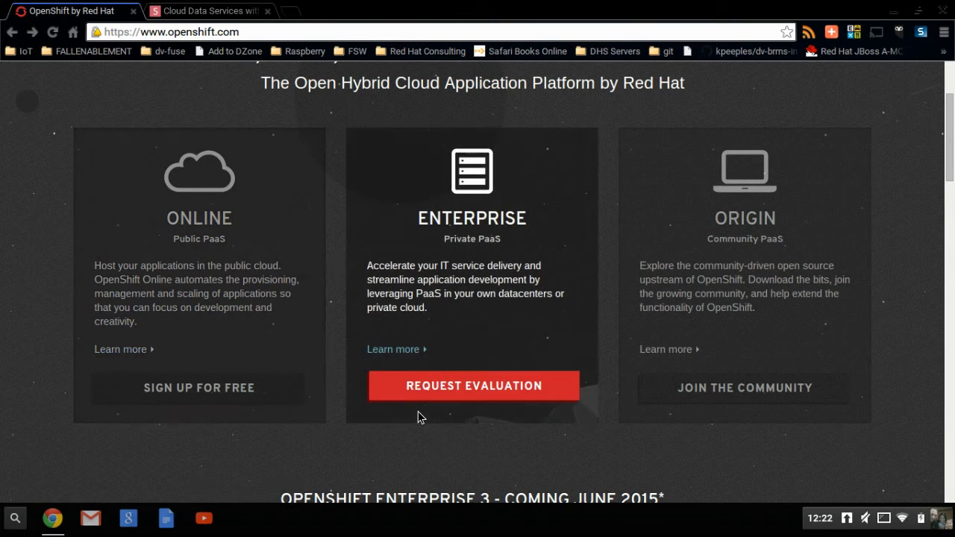
scroll(952, 163, "up", 3)
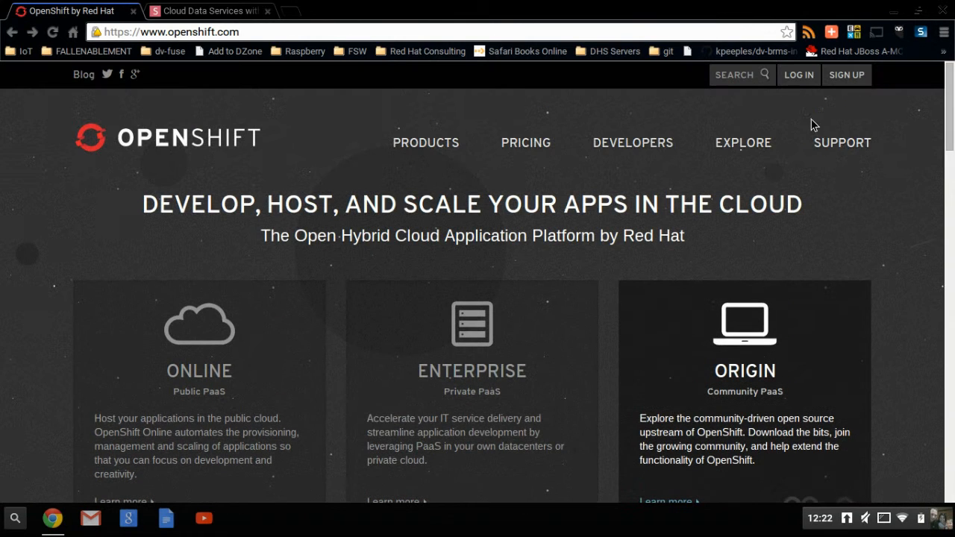
left_click(798, 75)
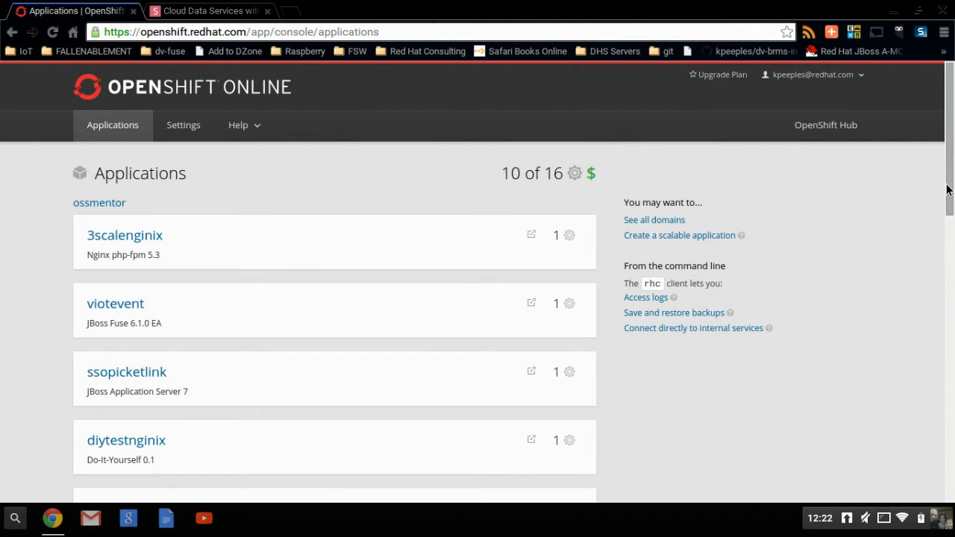
Begin a new application, preview the Drupal 7 quickstart, then return to the xPaaS type list.
left_click_drag(946, 190, 951, 461)
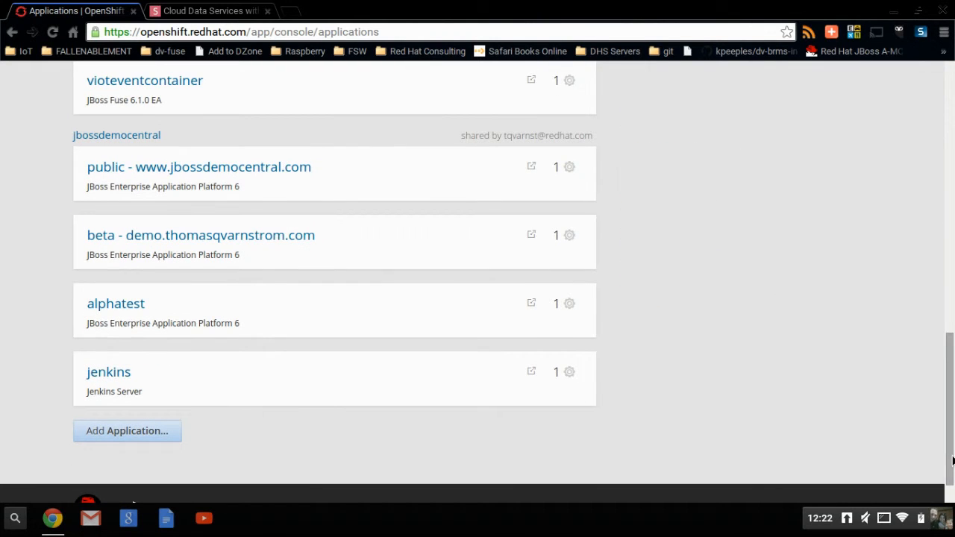
left_click(165, 438)
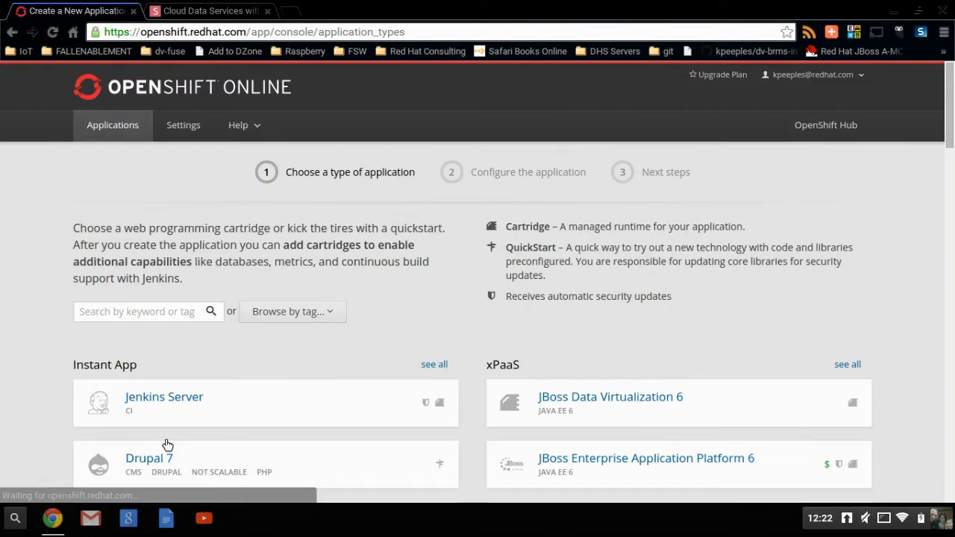
left_click(166, 444)
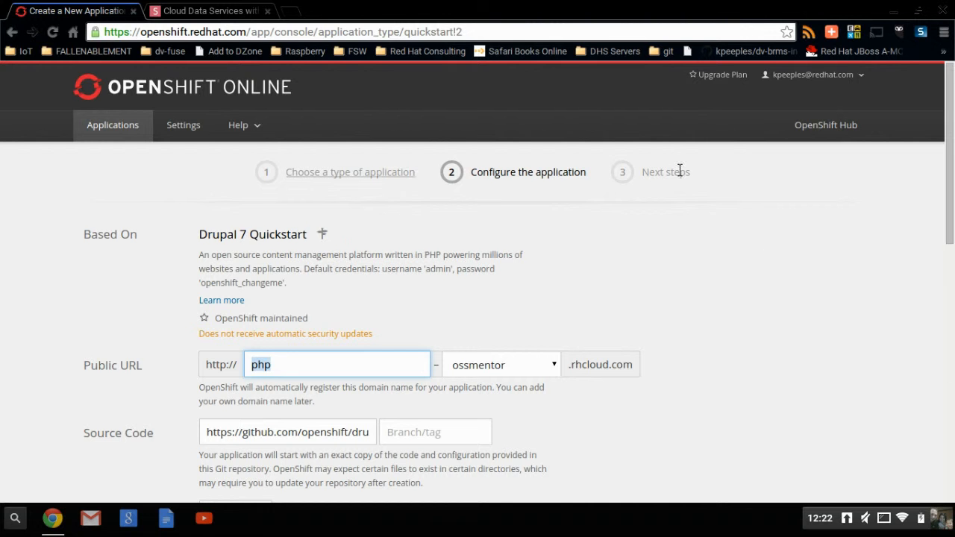
double_click(942, 392)
scroll(952, 408, "down", 9)
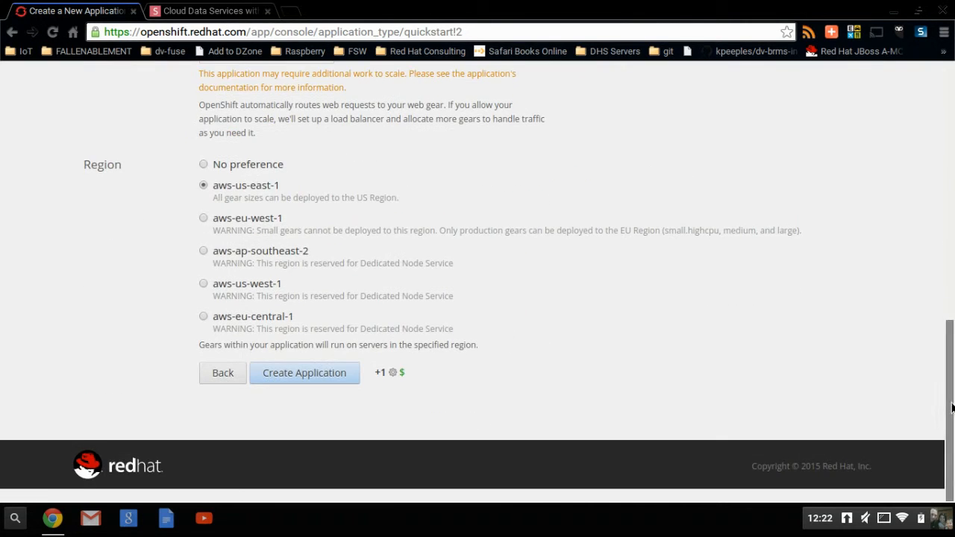
left_click(233, 373)
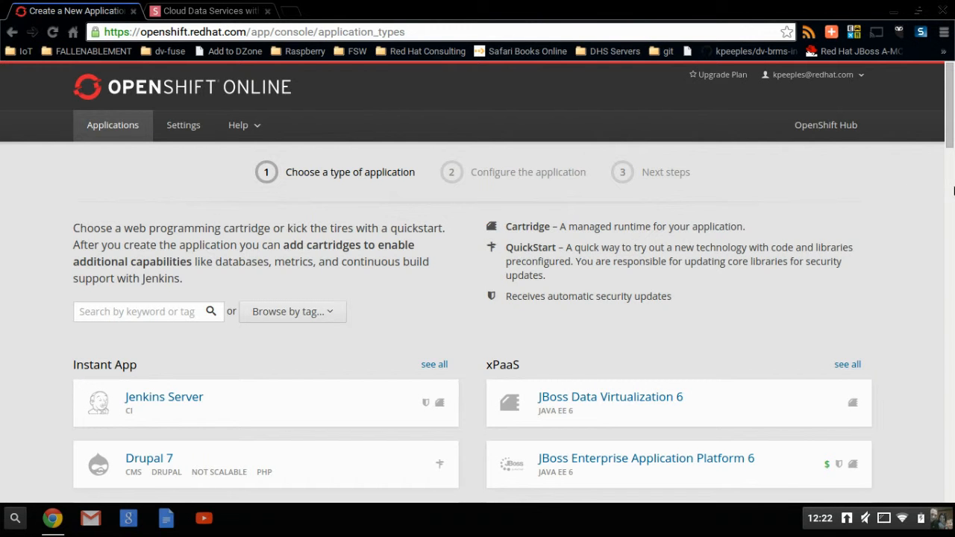
left_click_drag(952, 131, 951, 157)
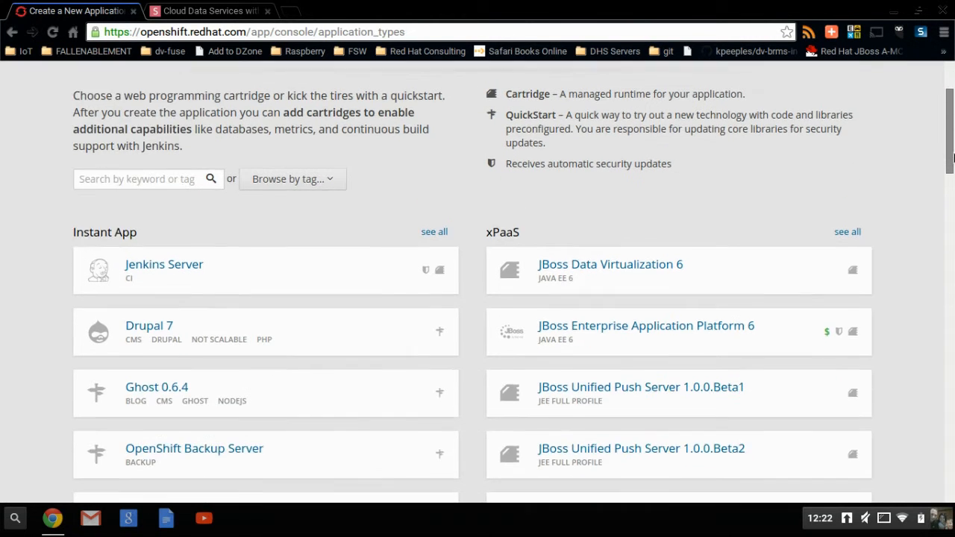
Choose JBoss Data Virtualization 6 and name the application jbossdvTEST.
left_click(642, 265)
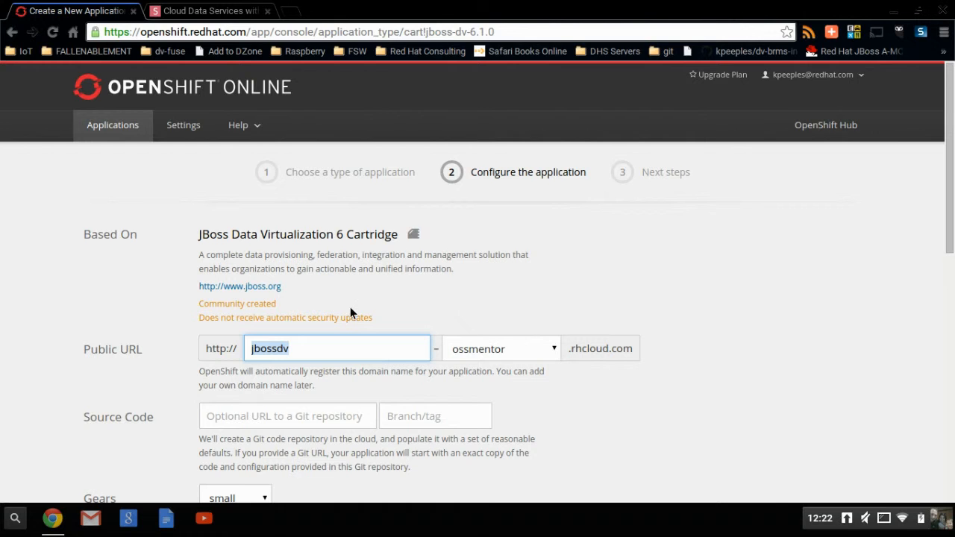
left_click(364, 343)
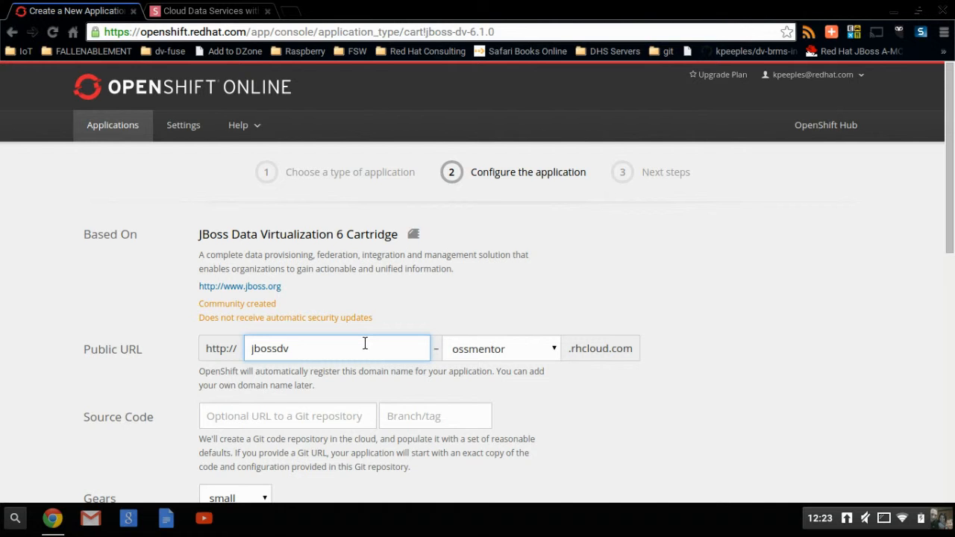
type("TEST")
Set medium gears and submit, which fails because 'jbossdvtest' already exists.
left_click_drag(950, 217, 953, 318)
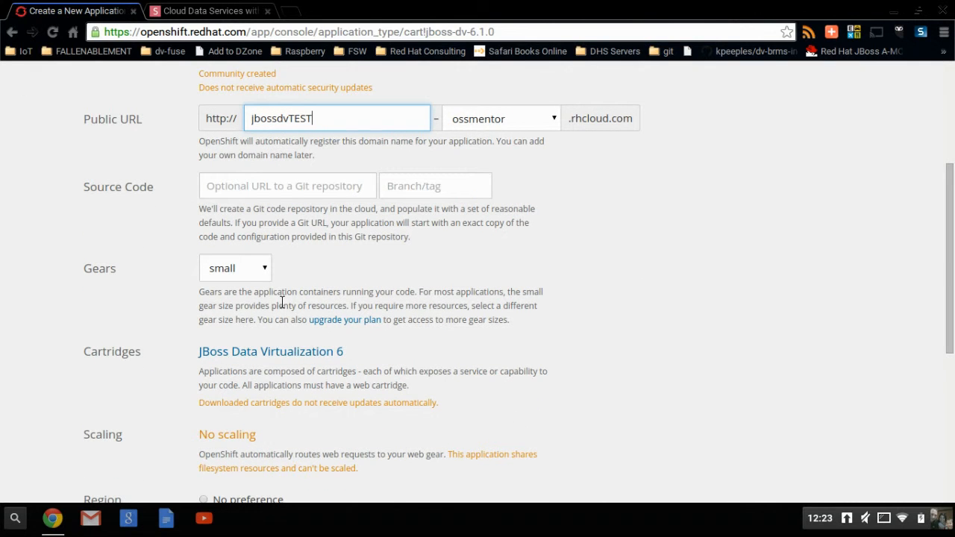
left_click(260, 276)
left_click(249, 306)
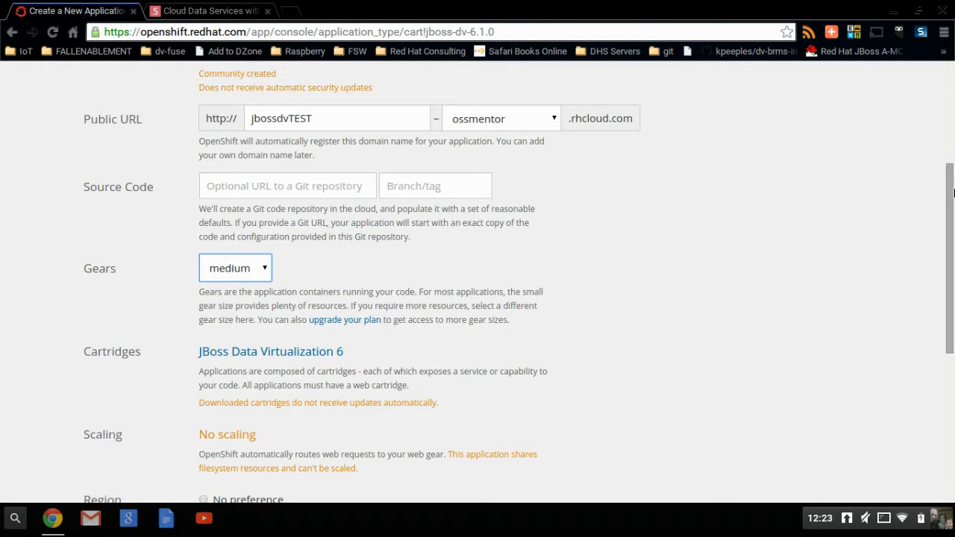
left_click_drag(952, 192, 951, 323)
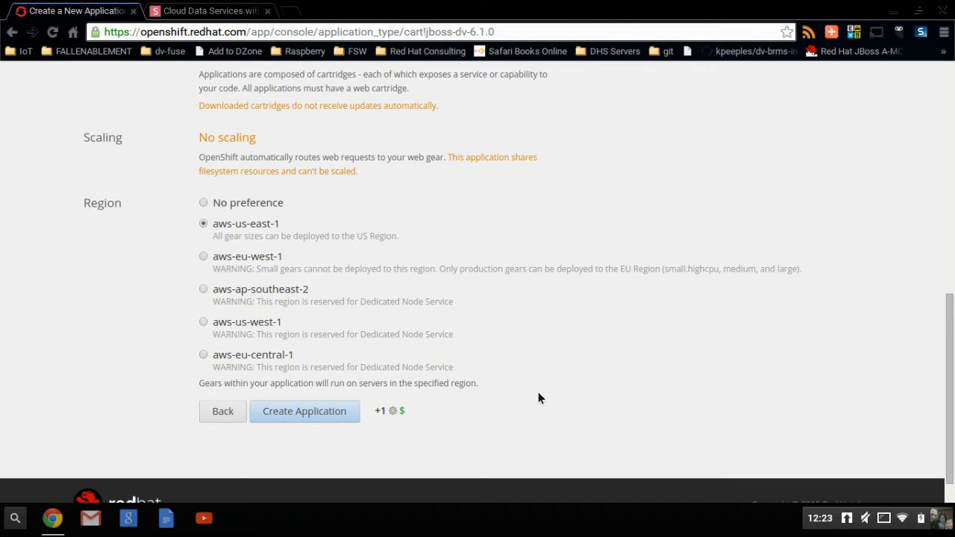
left_click(339, 421)
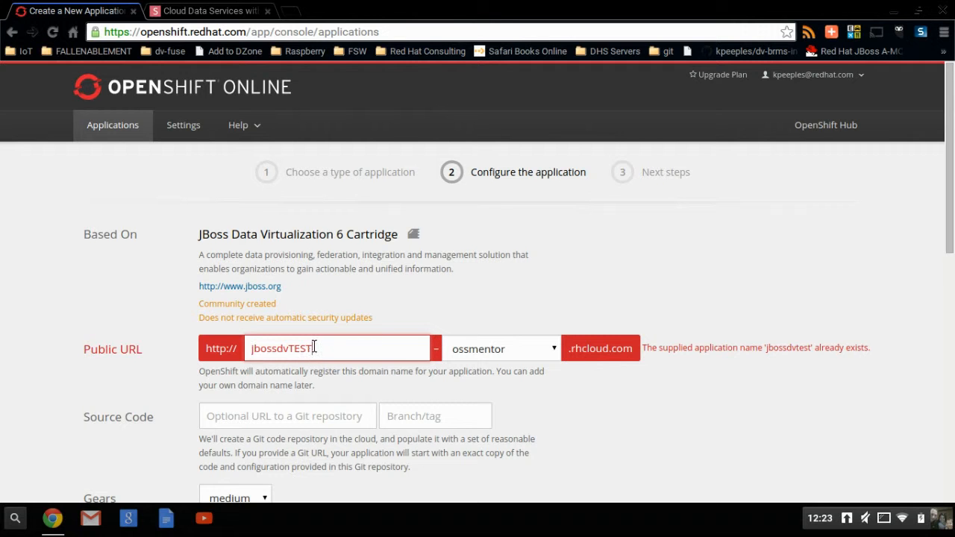
Rename the application to jbossdvTEST2 and submit it for creation.
type("2")
left_click(953, 395)
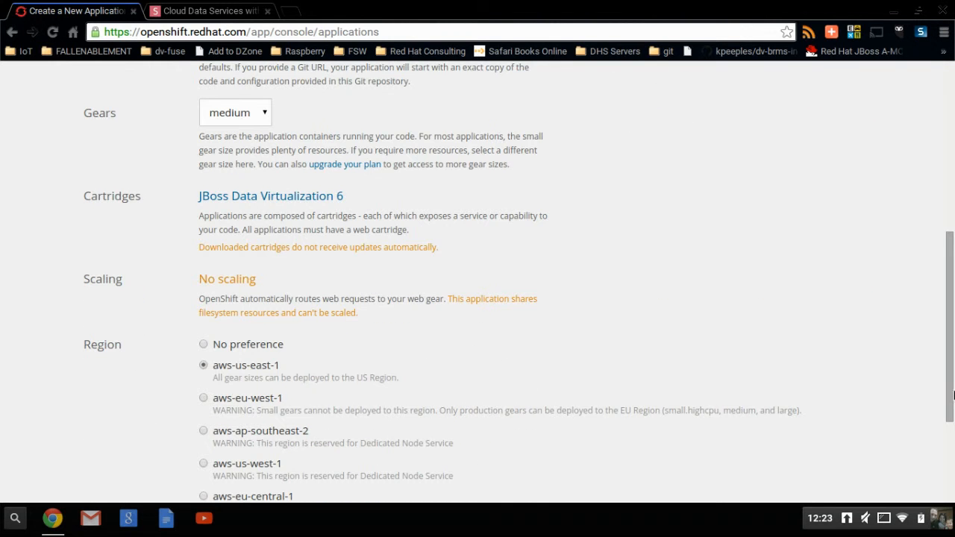
scroll(952, 396, "down", 3)
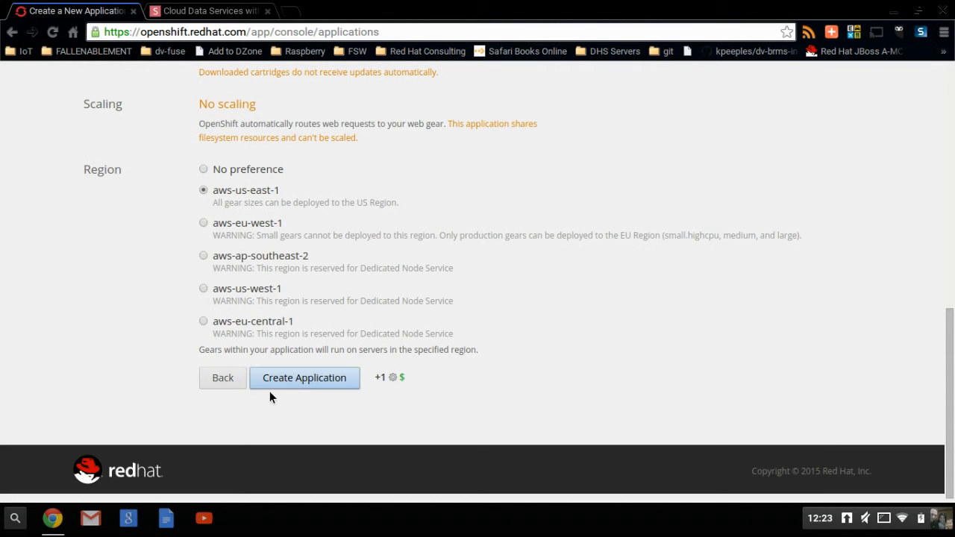
left_click(304, 379)
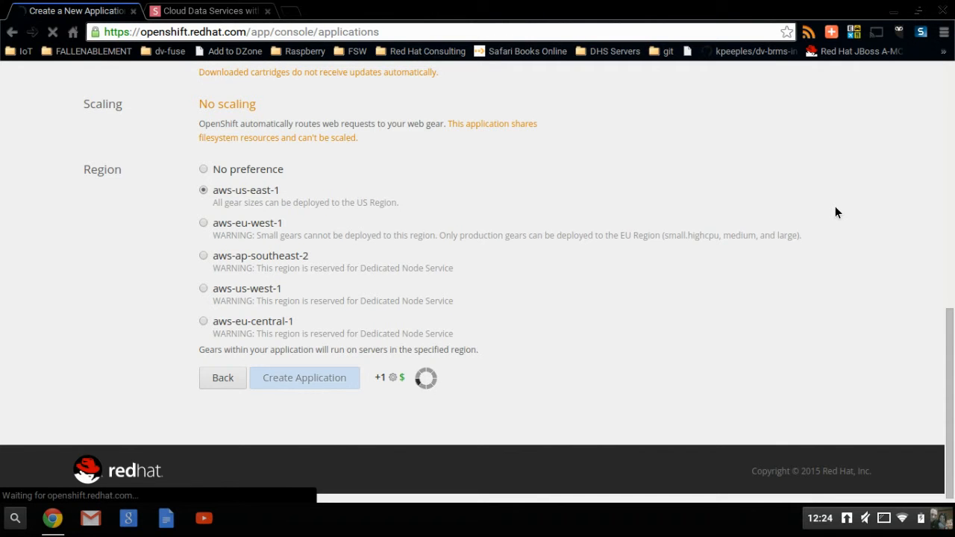
Review the Next steps page listing the Data Virtualization 6.1.0 cartridge credentials.
left_click(950, 295)
left_click_drag(950, 295, 952, 455)
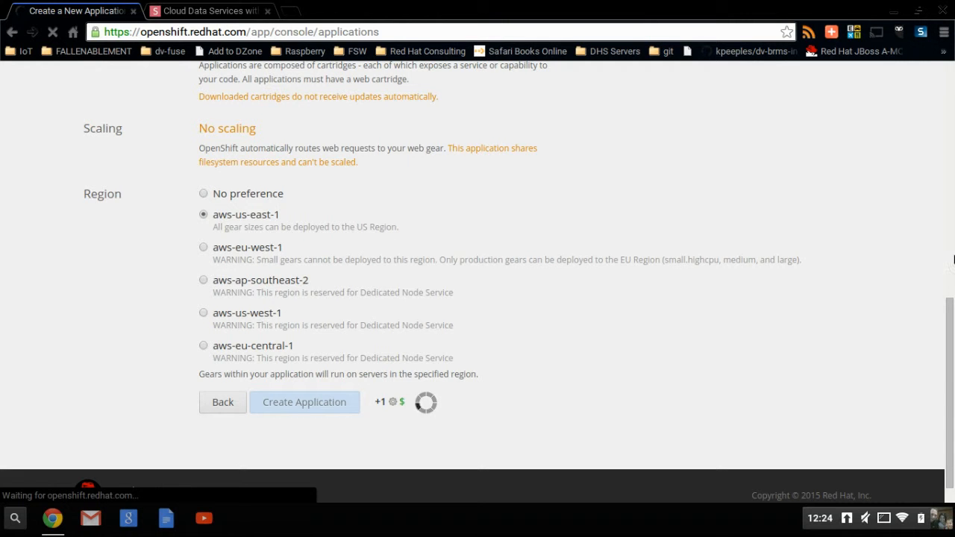
left_click(953, 259)
left_click_drag(953, 257, 951, 481)
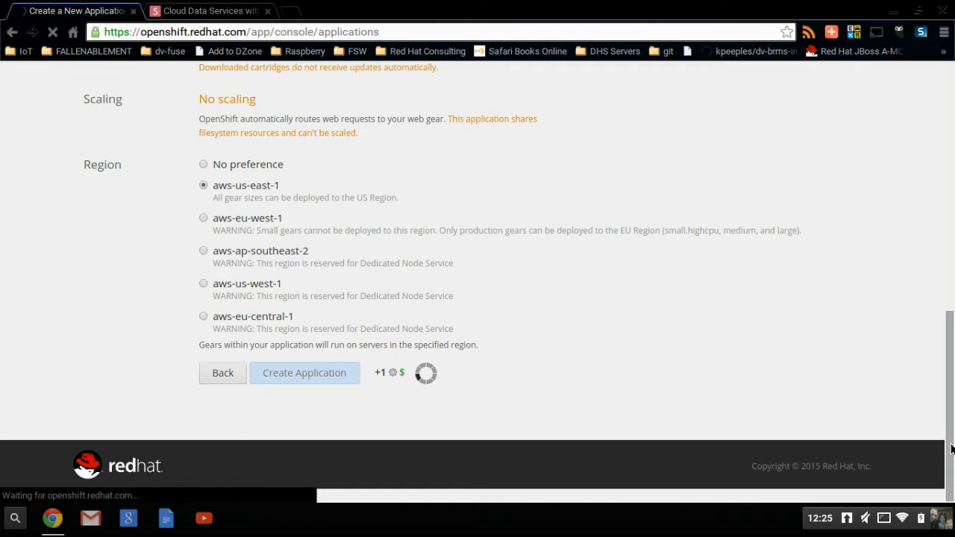
right_click(951, 446)
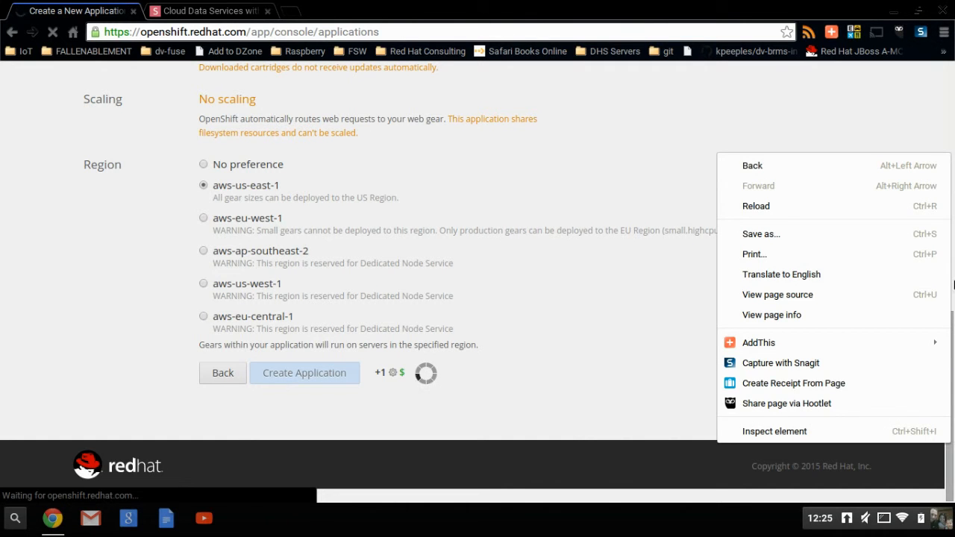
left_click(819, 84)
scroll(953, 170, "up", 7)
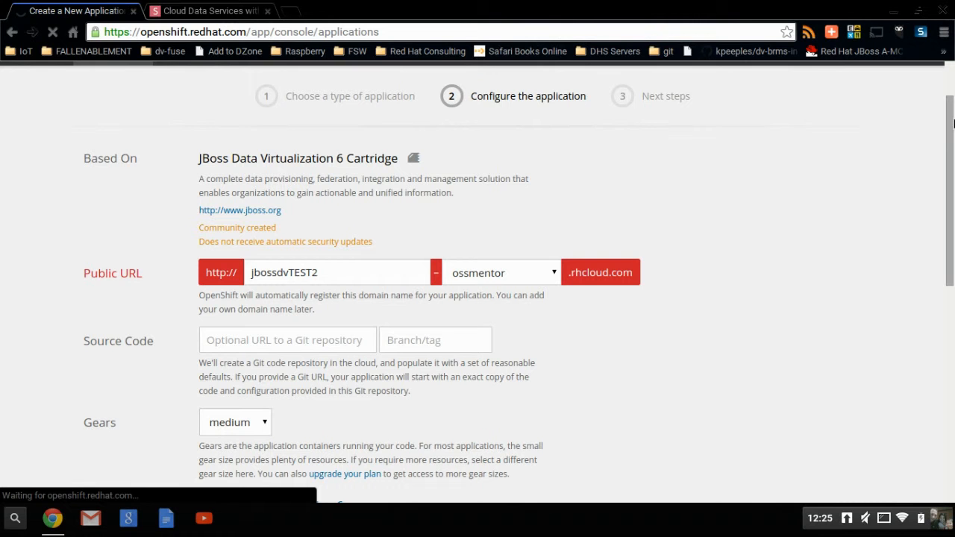
left_click_drag(951, 128, 953, 313)
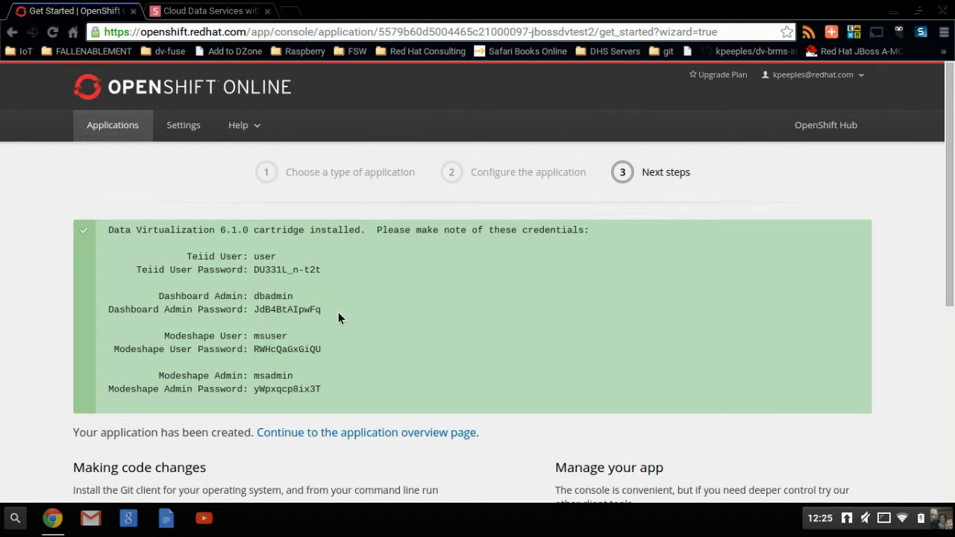
Select the Teiid and Dashboard credentials, then continue to the jbossdvtest2 overview page.
left_click_drag(335, 307, 186, 255)
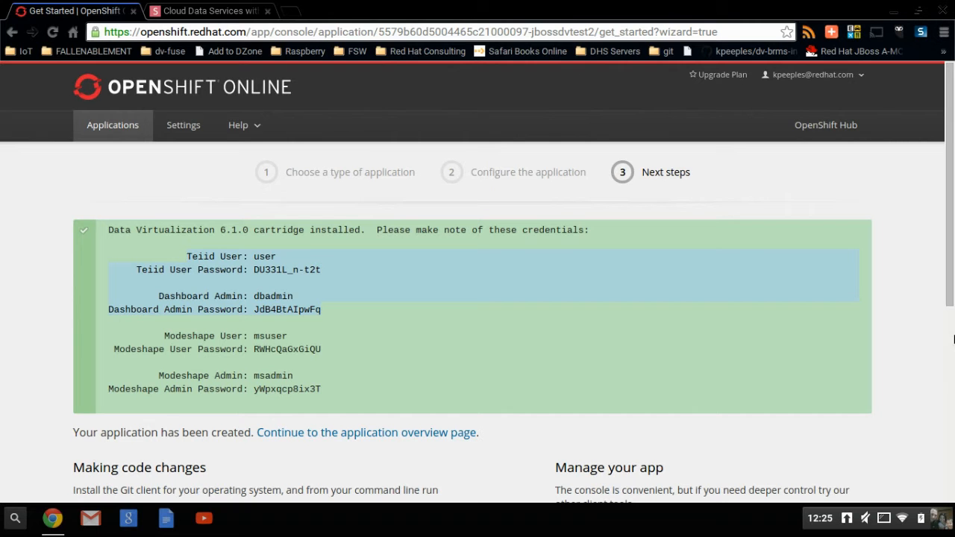
left_click(469, 426)
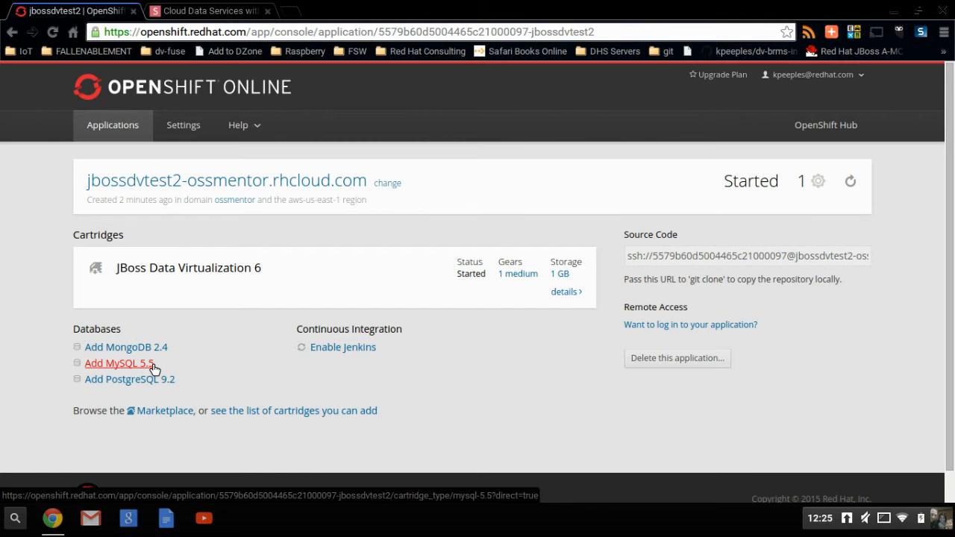
Add the MySQL 5.5 cartridge to jbossdvtest2 and reveal its database password.
left_click(153, 365)
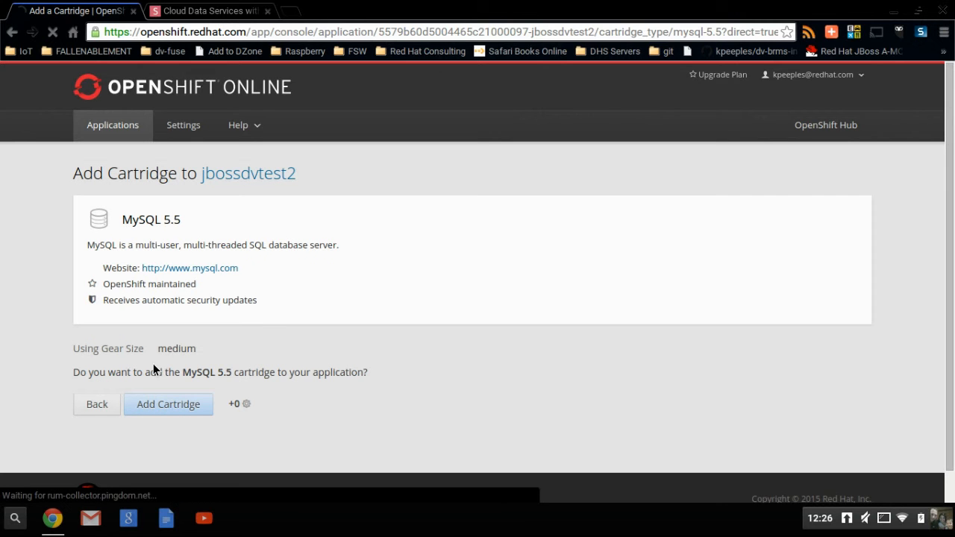
left_click(168, 407)
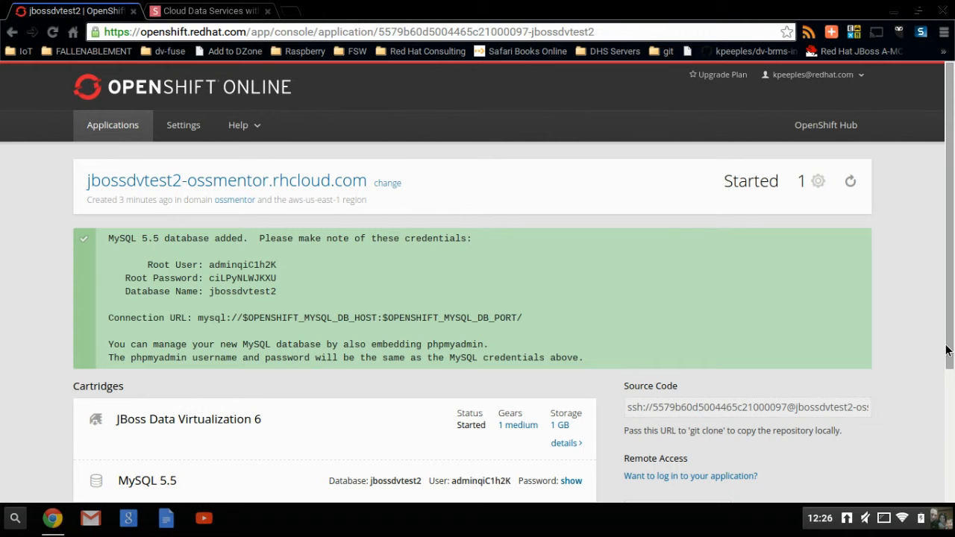
left_click_drag(950, 353, 952, 400)
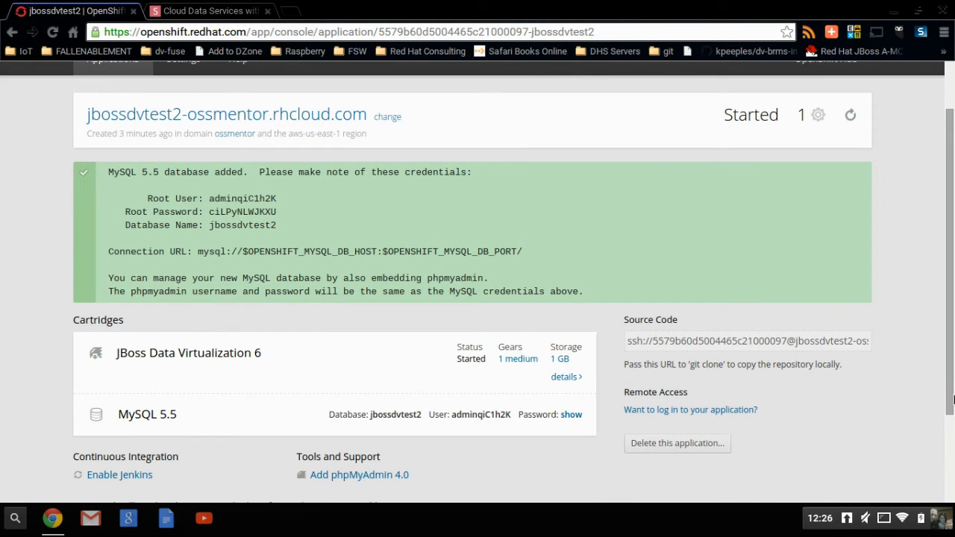
scroll(567, 425, "up", 1)
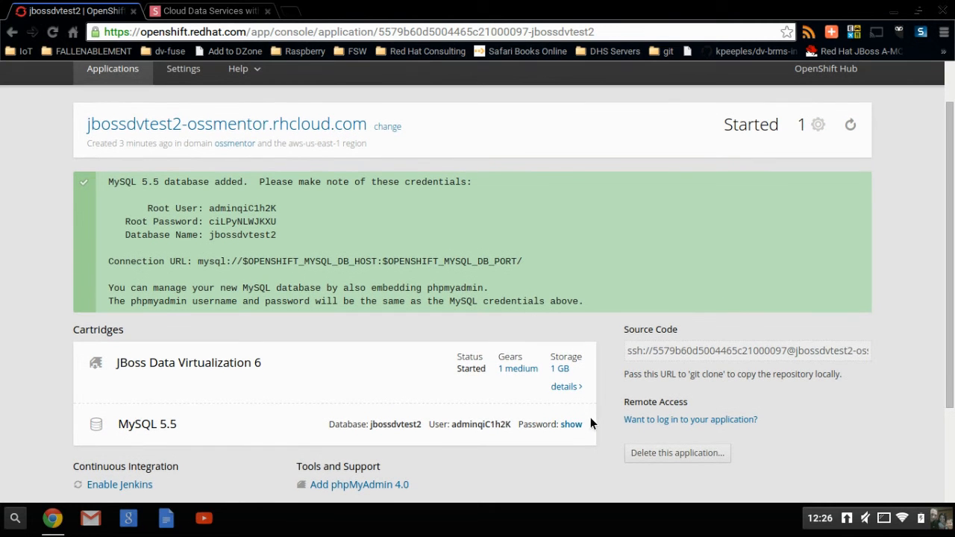
left_click(578, 424)
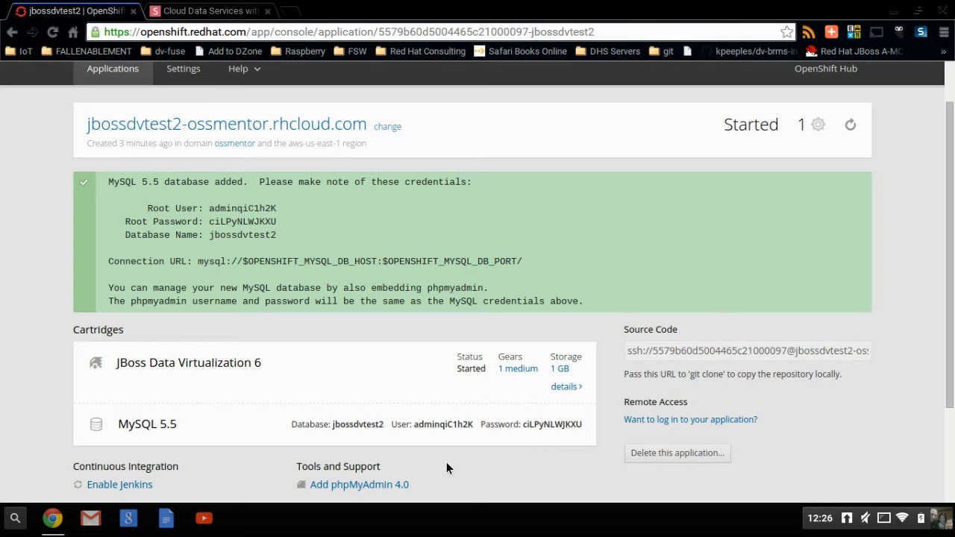
Add the phpMyAdmin 4.0 cartridge, then select the MySQL root credentials and phpMyAdmin URL.
left_click(402, 478)
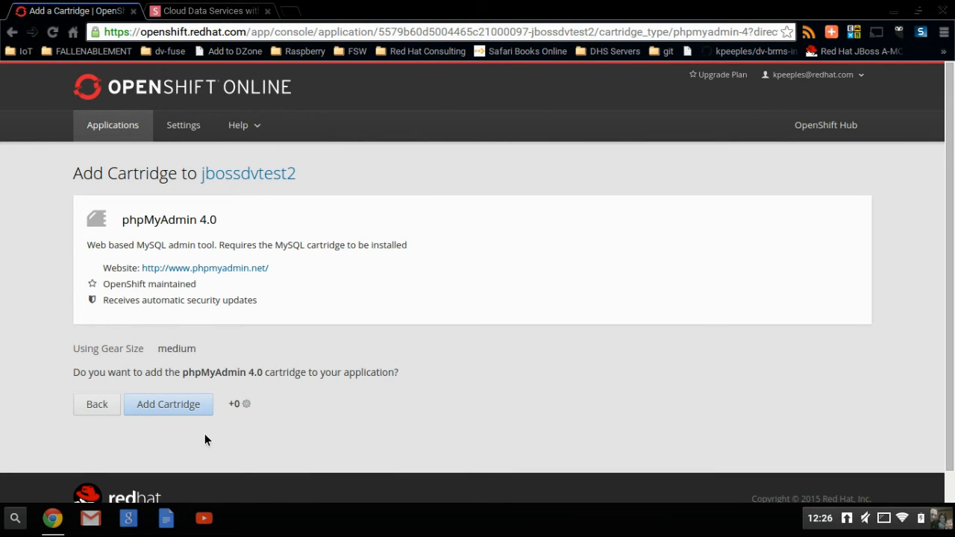
left_click(158, 409)
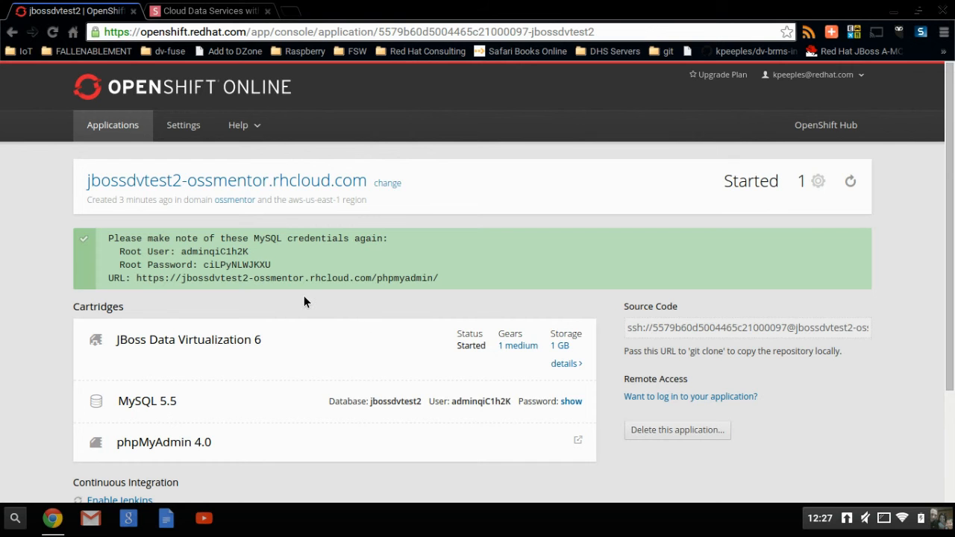
left_click_drag(286, 259, 117, 252)
left_click_drag(437, 279, 123, 276)
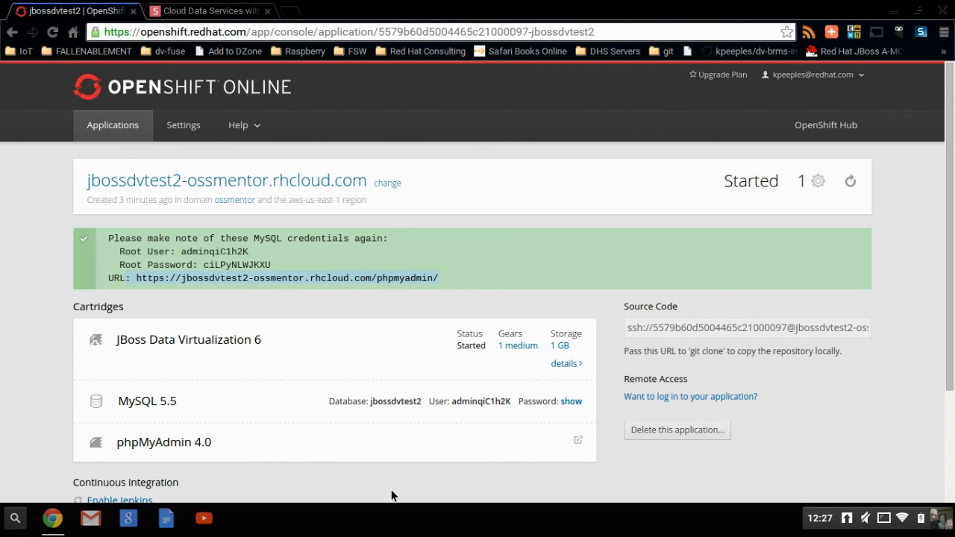
scroll(950, 408, "down", 3)
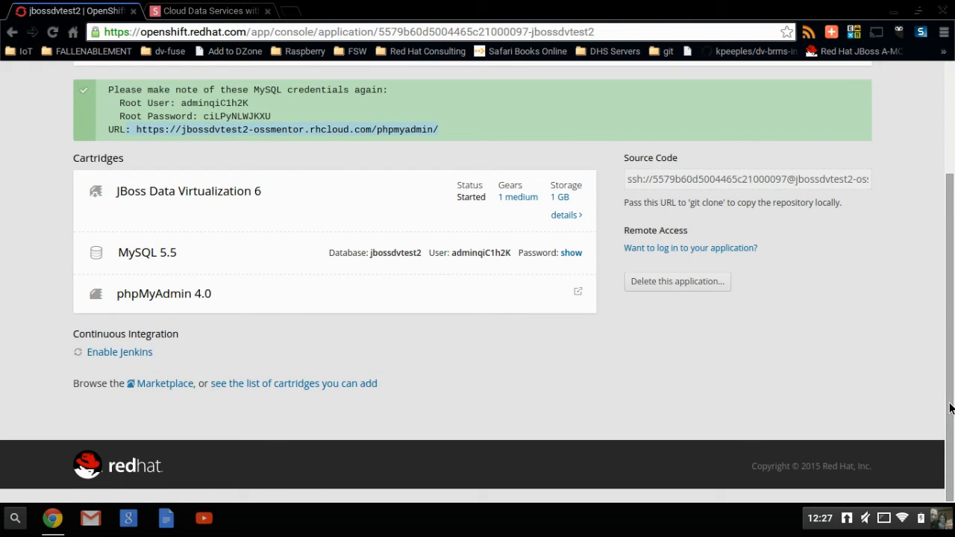
left_click_drag(949, 408, 935, 241)
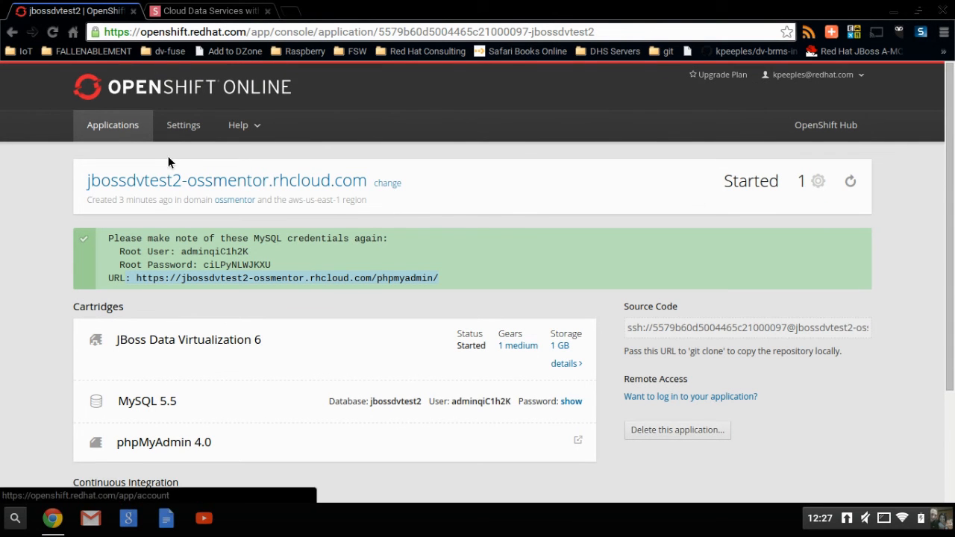
Return to the Applications list and open jbossdvtest2 to see its three cartridges.
left_click(142, 130)
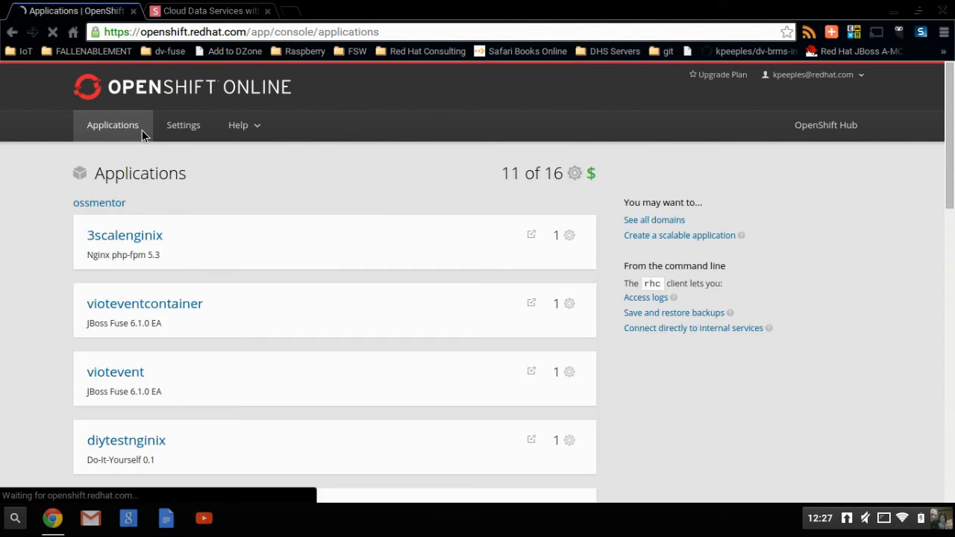
left_click(951, 419)
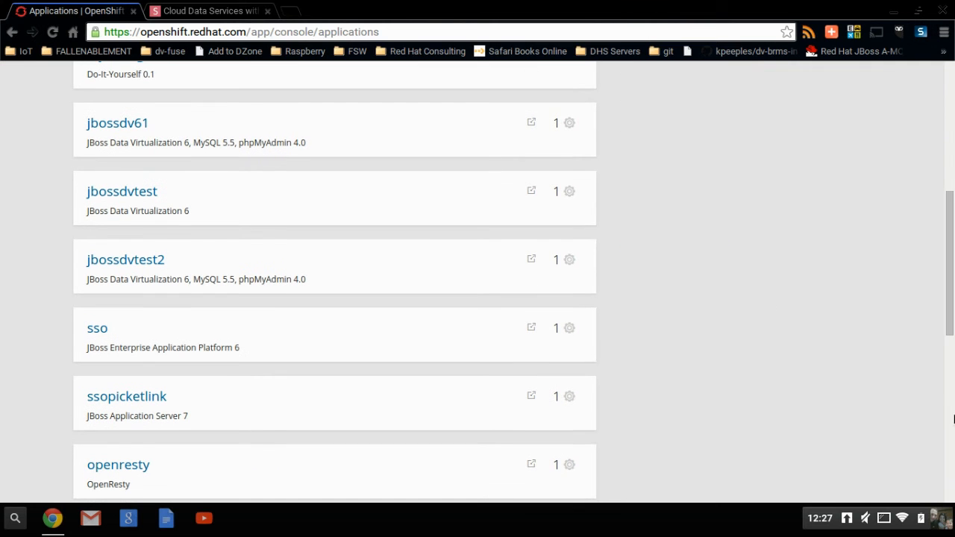
left_click(149, 260)
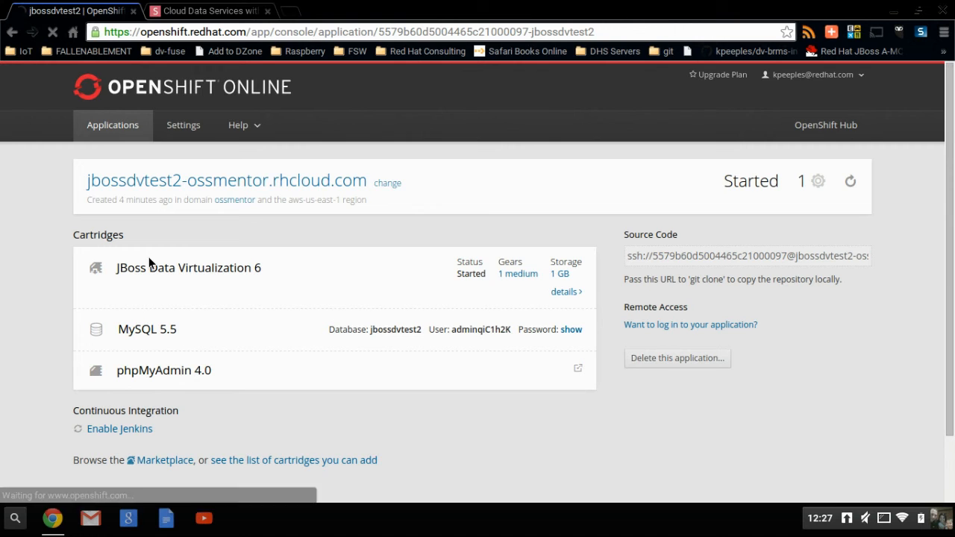